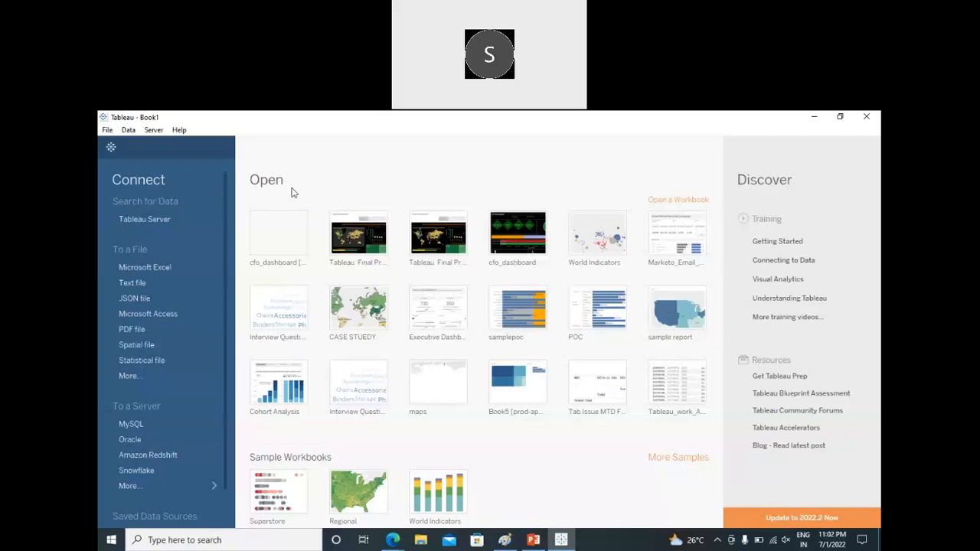
pyautogui.moveTo(223, 316); pyautogui.dragTo(222, 339)
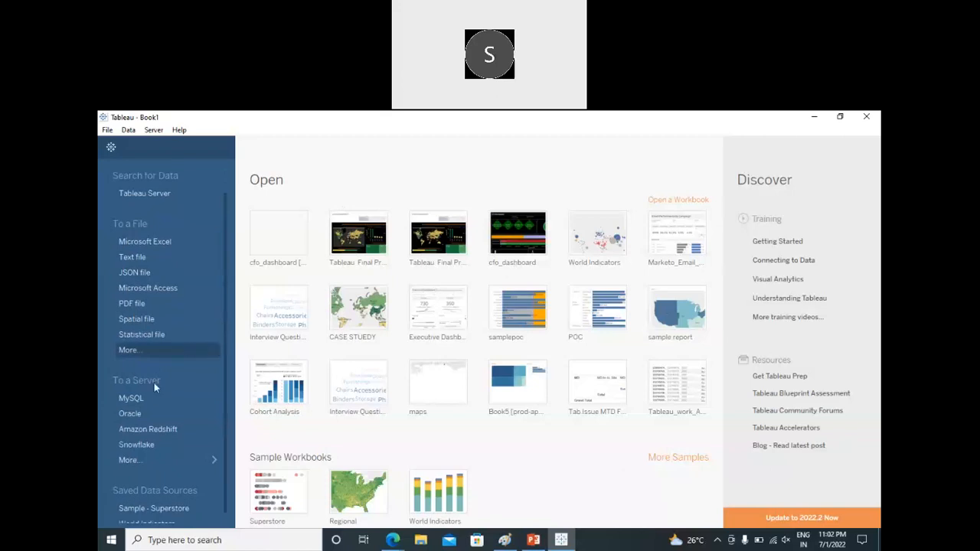
pyautogui.click(157, 445)
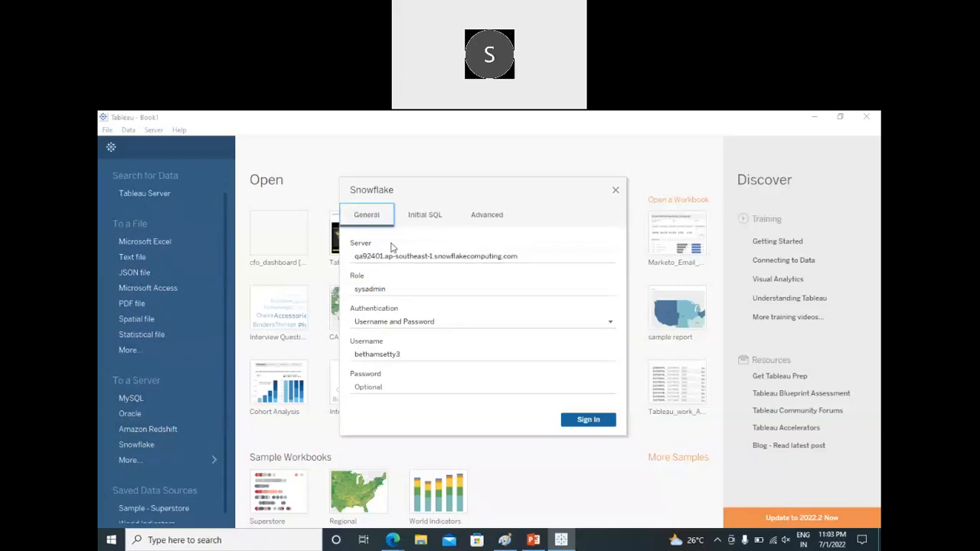
pyautogui.click(615, 191)
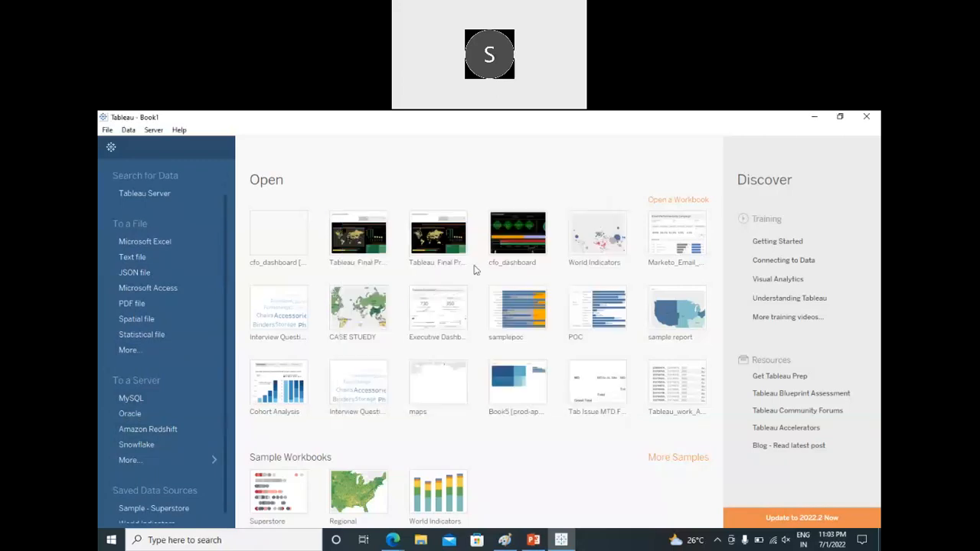
# Open the Snowflake connection dialog from the full list of installed connectors.
pyautogui.click(213, 460)
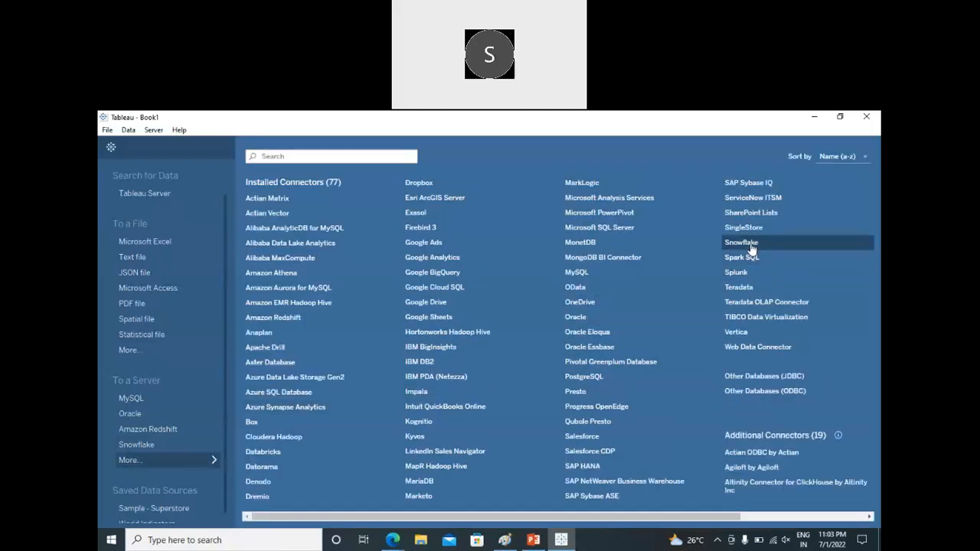
pyautogui.click(751, 243)
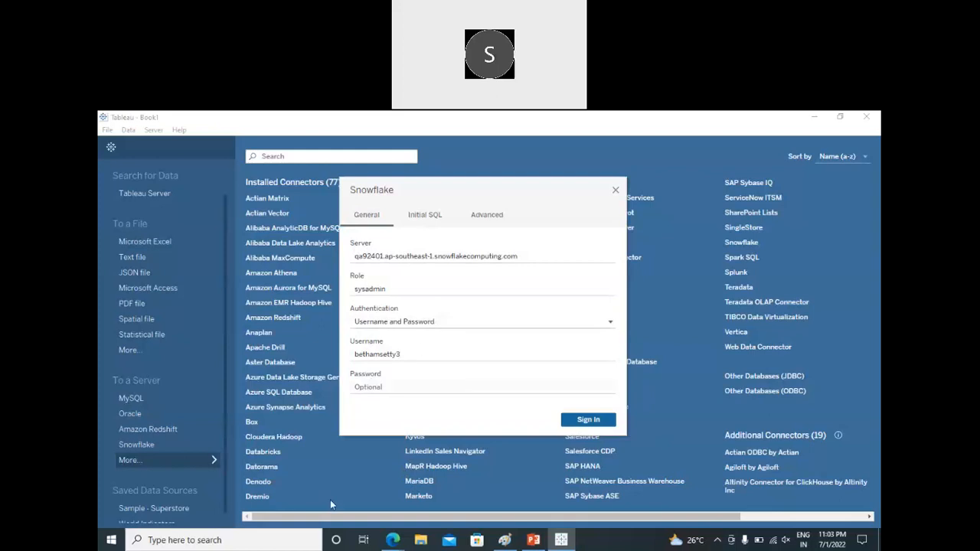
# Switch to the Snowflake worksheet in Edge and open the list of client and driver downloads.
pyautogui.moveTo(392, 540)
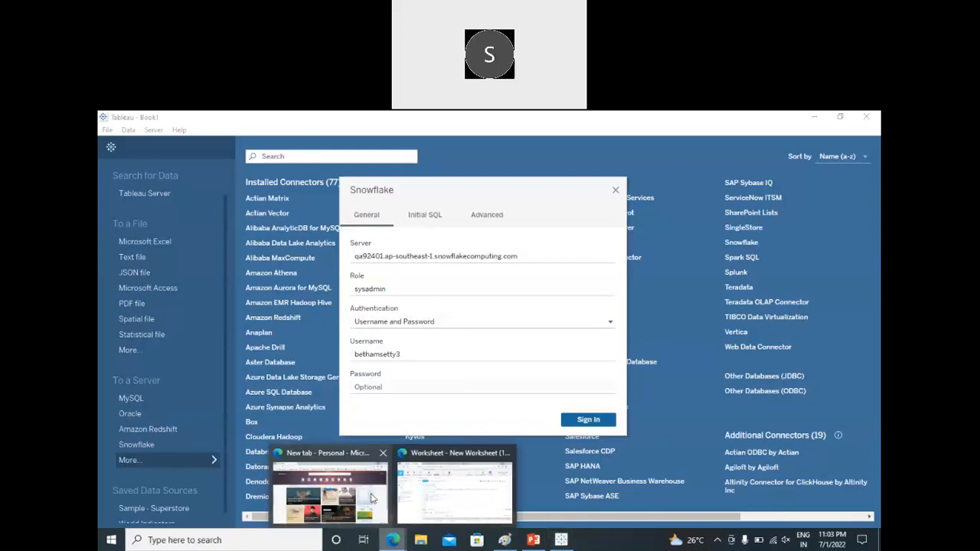
pyautogui.click(440, 459)
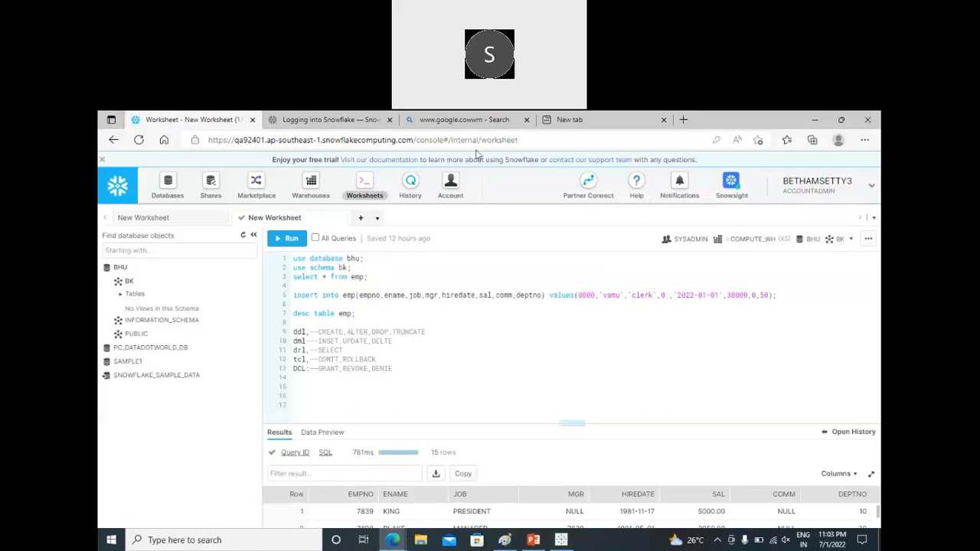
pyautogui.click(636, 195)
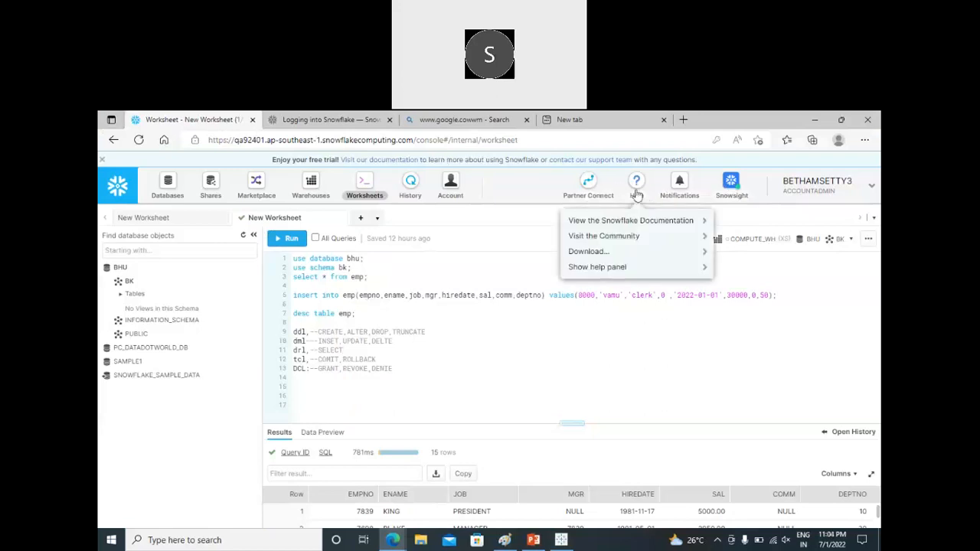
pyautogui.click(634, 254)
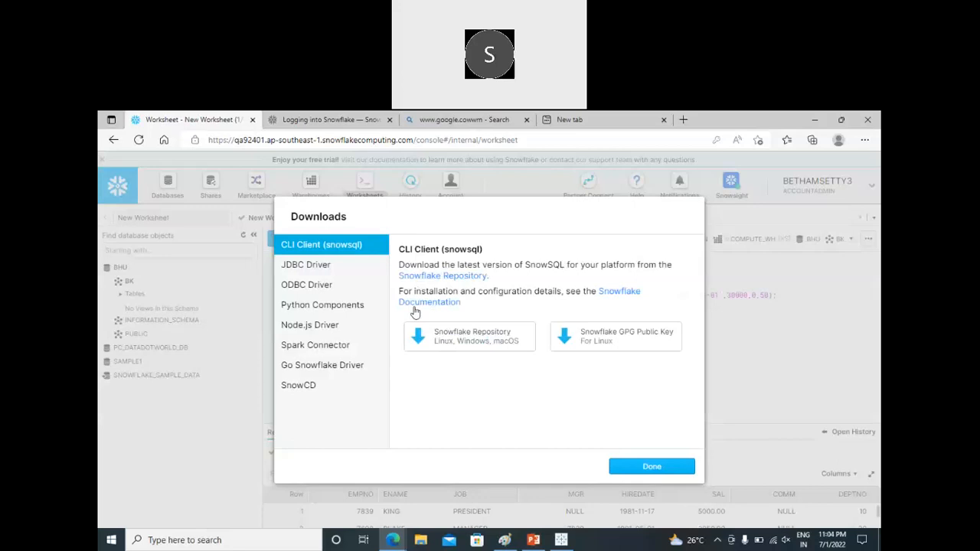
# Review the download information for the ODBC Driver, JDBC Driver and Python Components.
pyautogui.click(323, 290)
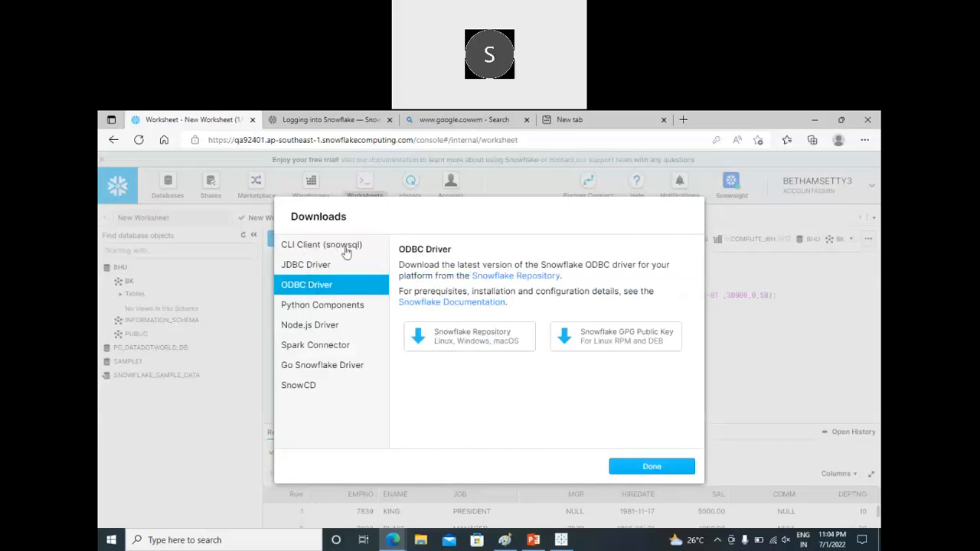
pyautogui.click(318, 270)
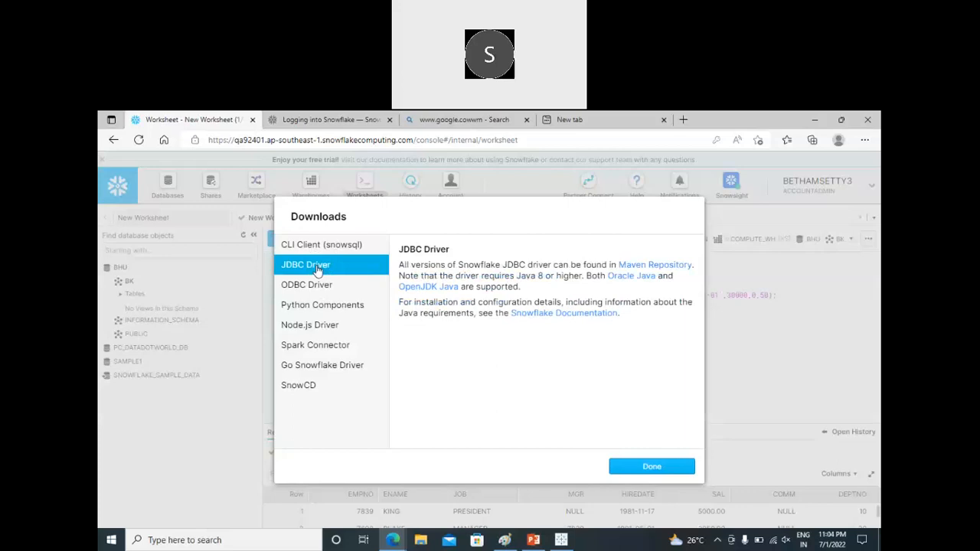
pyautogui.click(310, 287)
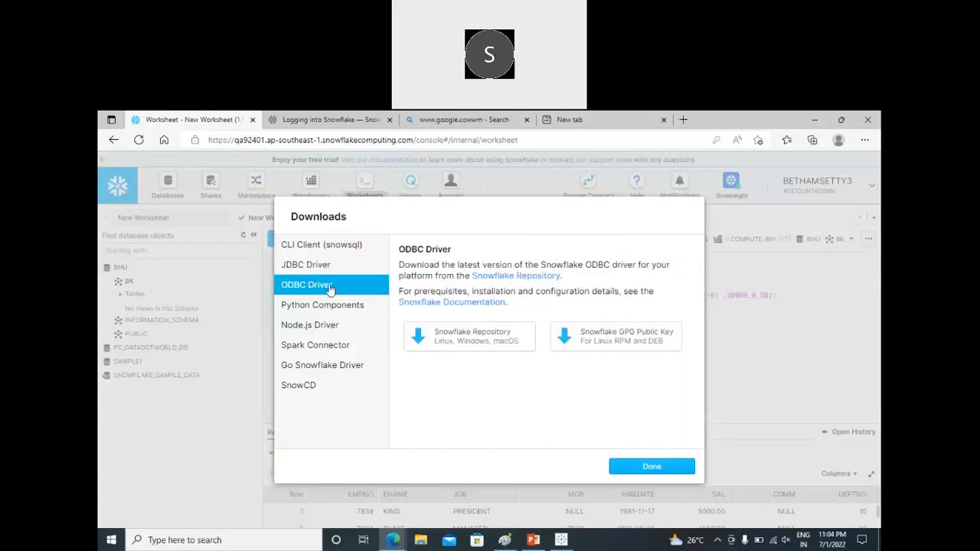
pyautogui.click(325, 309)
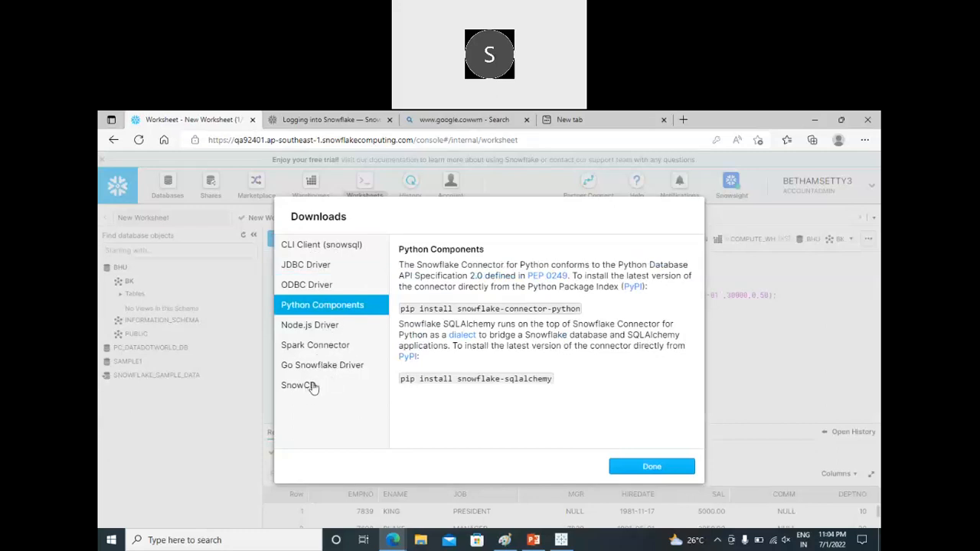
# Download the latest win64 ODBC driver installer, snowflake64_odbc-2.25.3.msi, from the Snowflake Repository.
pyautogui.click(305, 288)
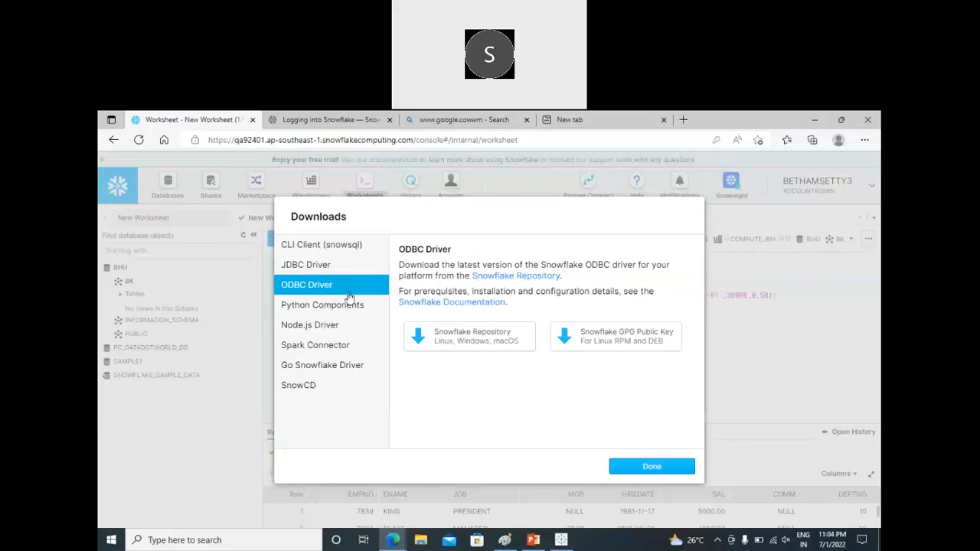
pyautogui.click(460, 339)
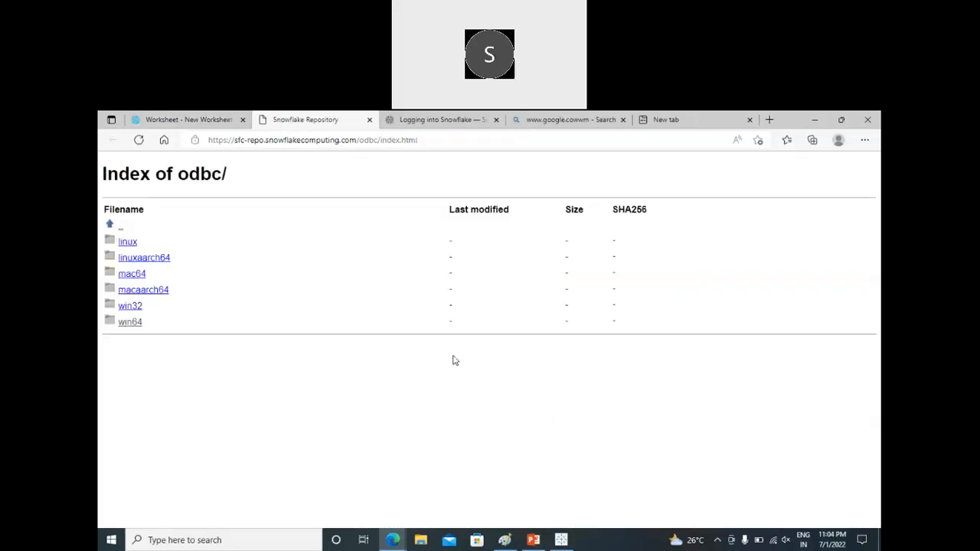
pyautogui.click(130, 325)
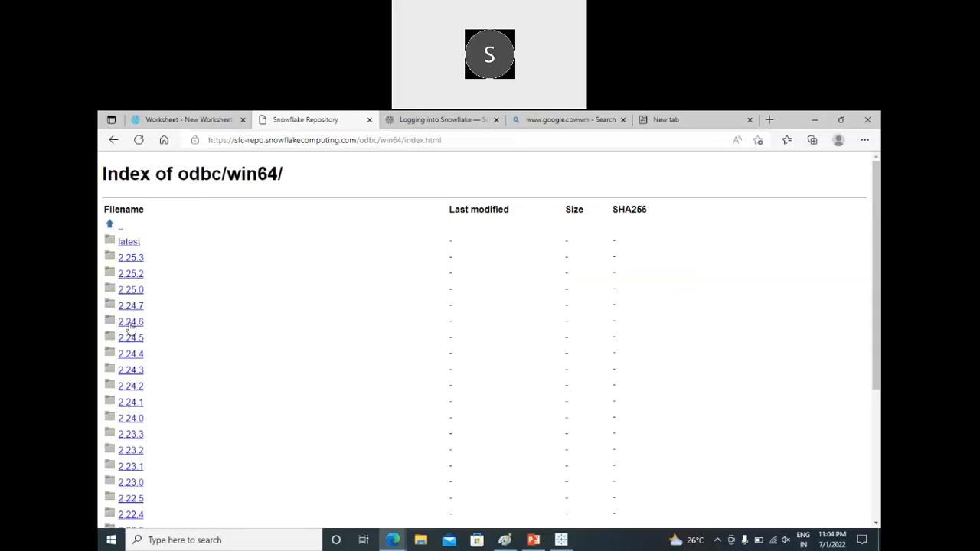
pyautogui.click(128, 243)
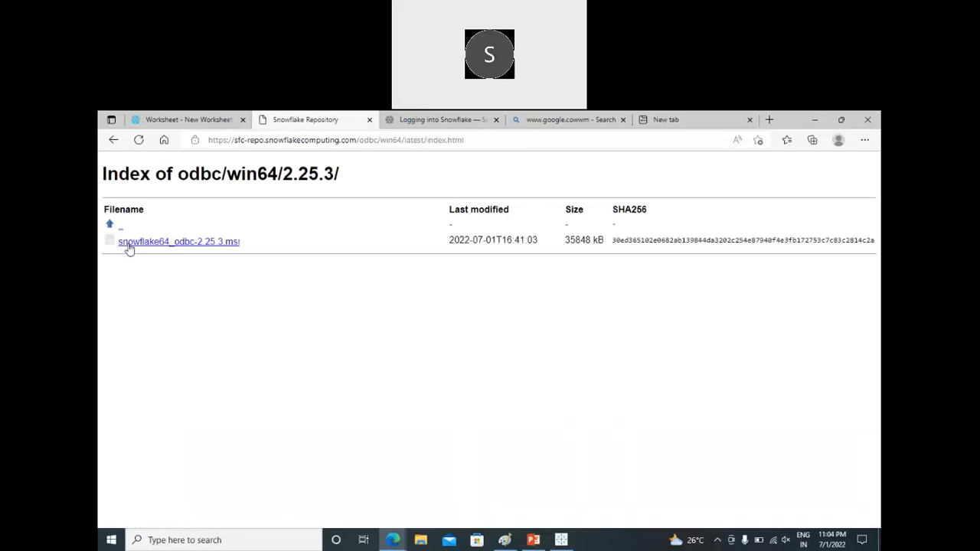
pyautogui.click(162, 246)
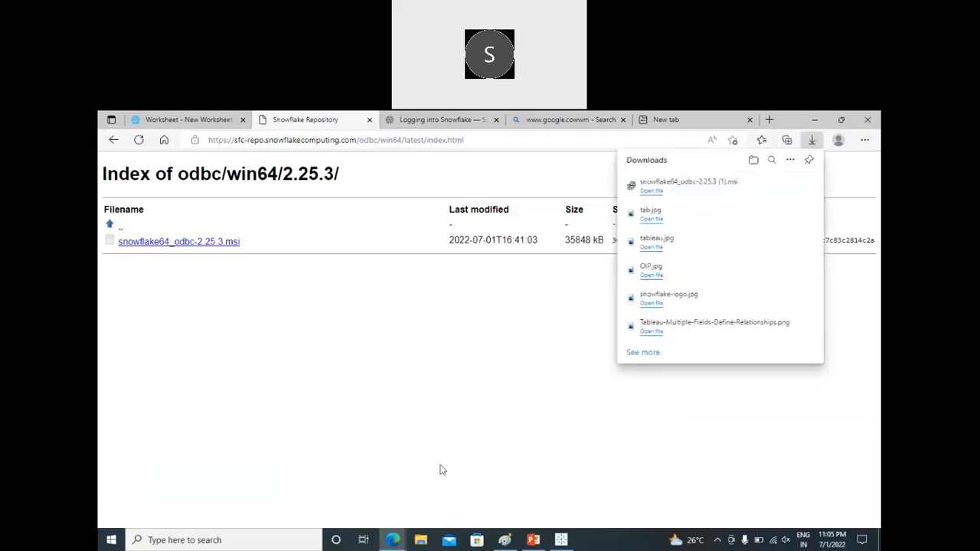
# Switch back to Tableau, reopen the Snowflake connection dialog and examine its server address.
pyautogui.click(563, 541)
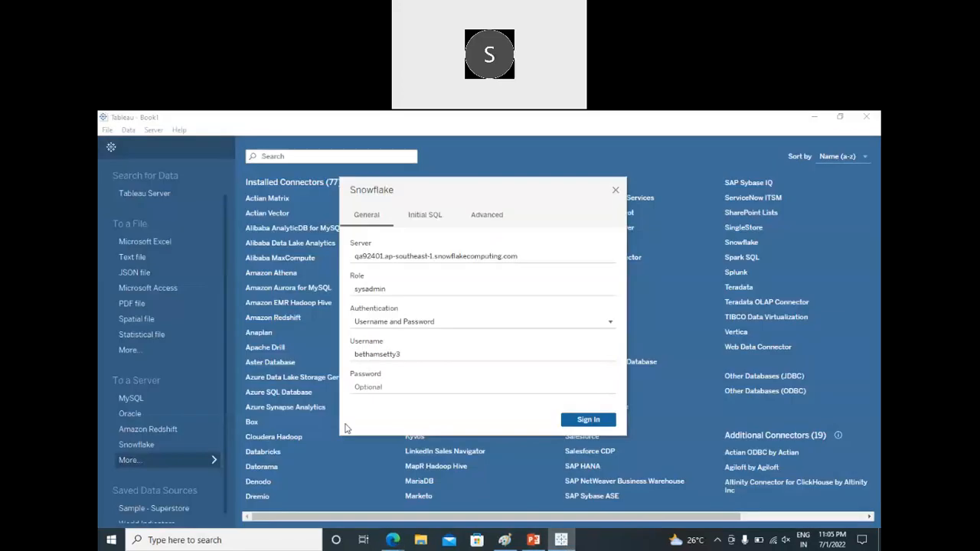
pyautogui.click(615, 191)
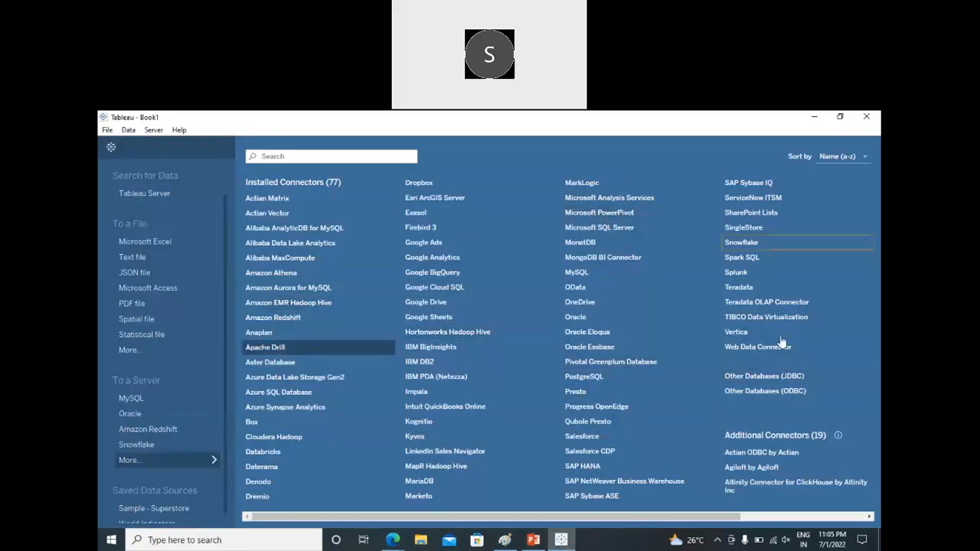
pyautogui.click(744, 246)
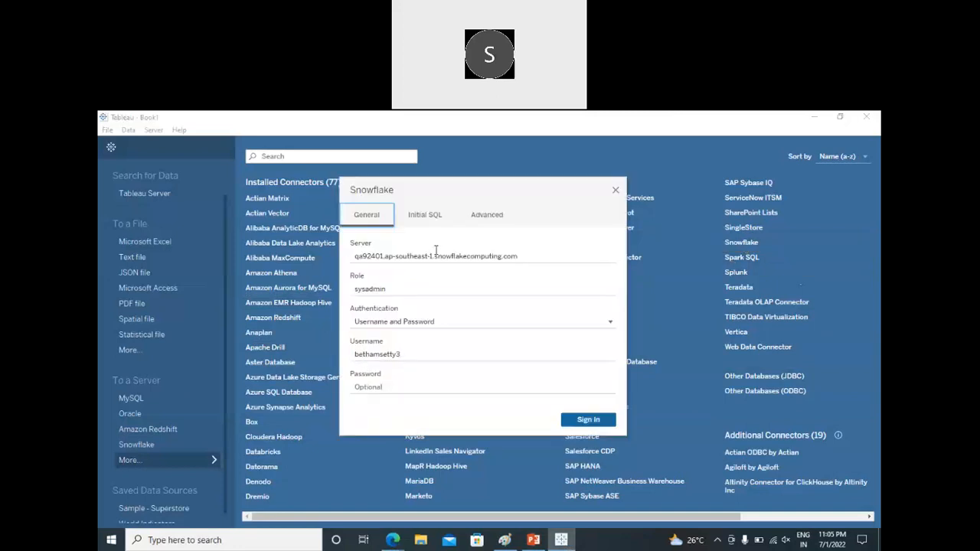
pyautogui.moveTo(530, 260); pyautogui.dragTo(350, 260)
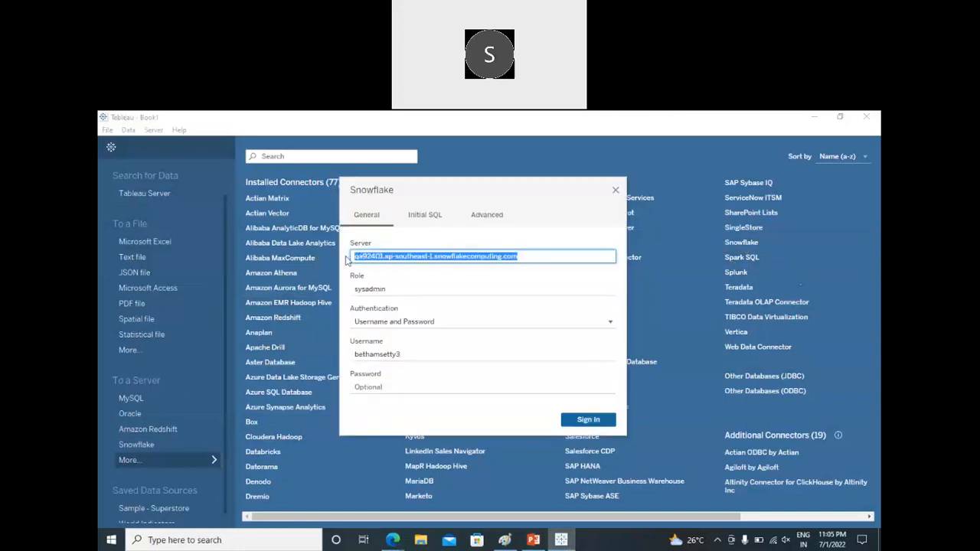
pyautogui.click(394, 246)
pyautogui.click(433, 258)
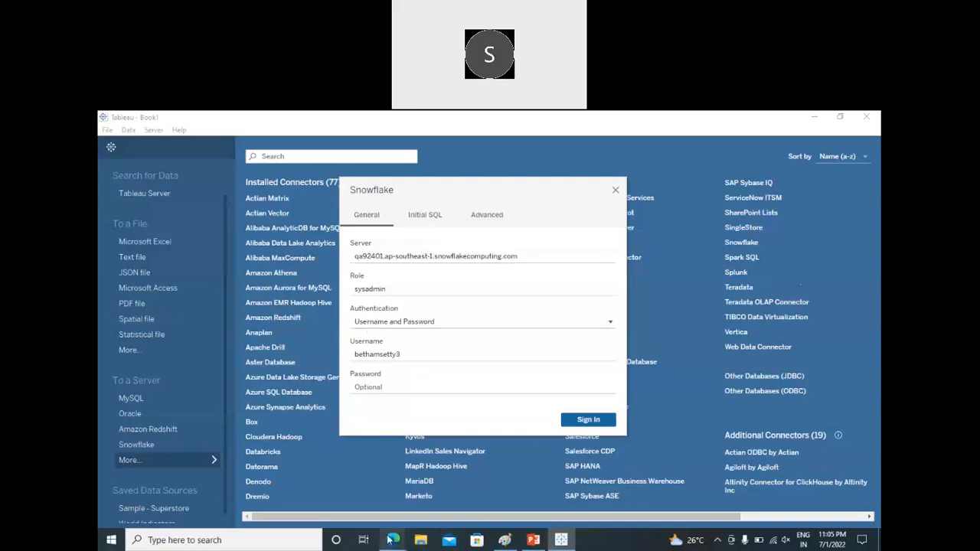
# Return to the Snowflake worksheet in Edge, dismiss the downloads dialog and highlight the account and region part of the web address.
pyautogui.moveTo(390, 540)
pyautogui.click(427, 492)
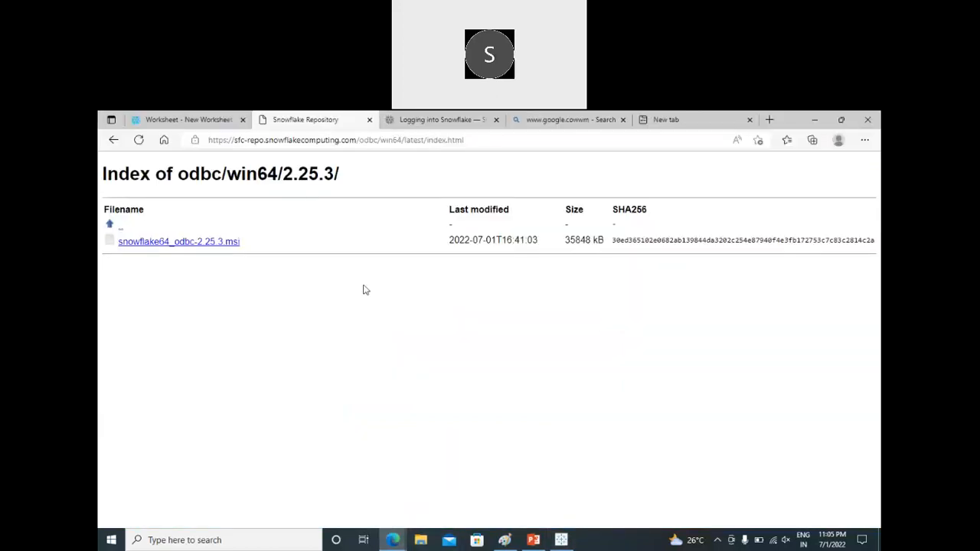
pyautogui.click(221, 121)
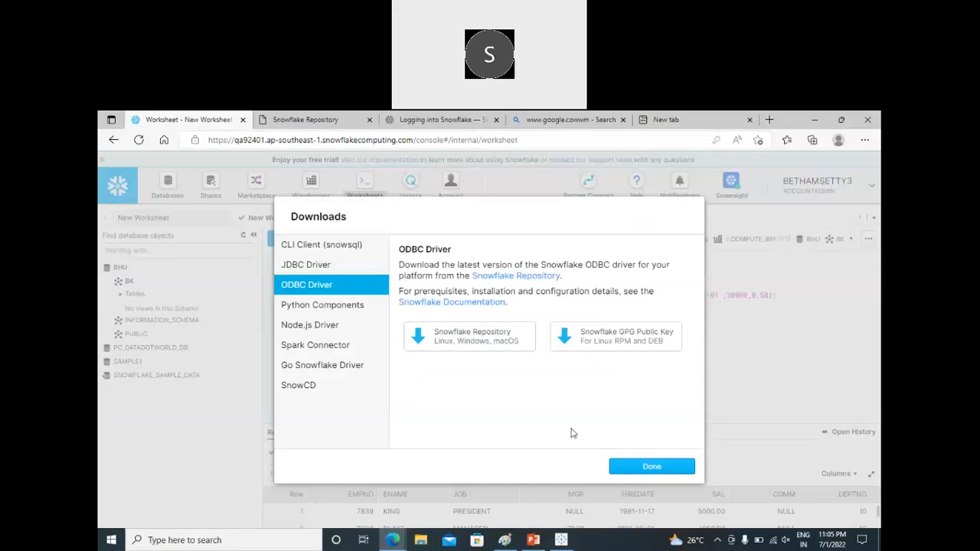
pyautogui.click(648, 466)
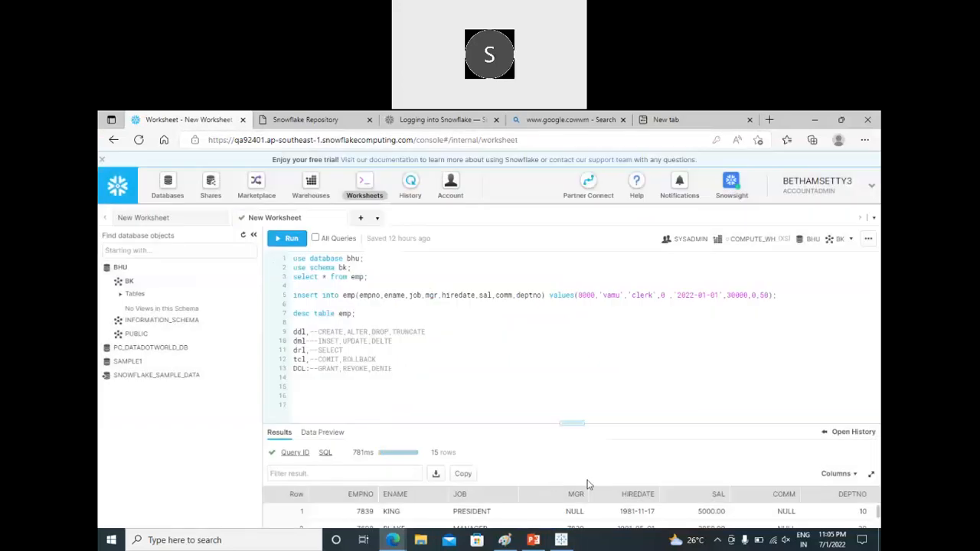
pyautogui.click(318, 140)
pyautogui.moveTo(320, 140); pyautogui.dragTo(234, 140)
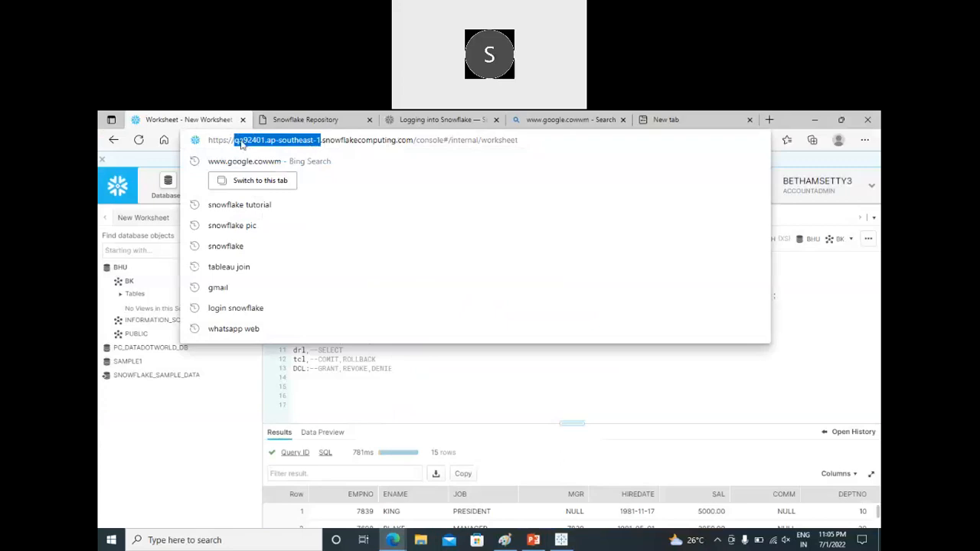
# Switch to Tableau and check the full server address in the Snowflake connection dialog.
pyautogui.click(561, 540)
pyautogui.click(398, 256)
pyautogui.click(405, 259)
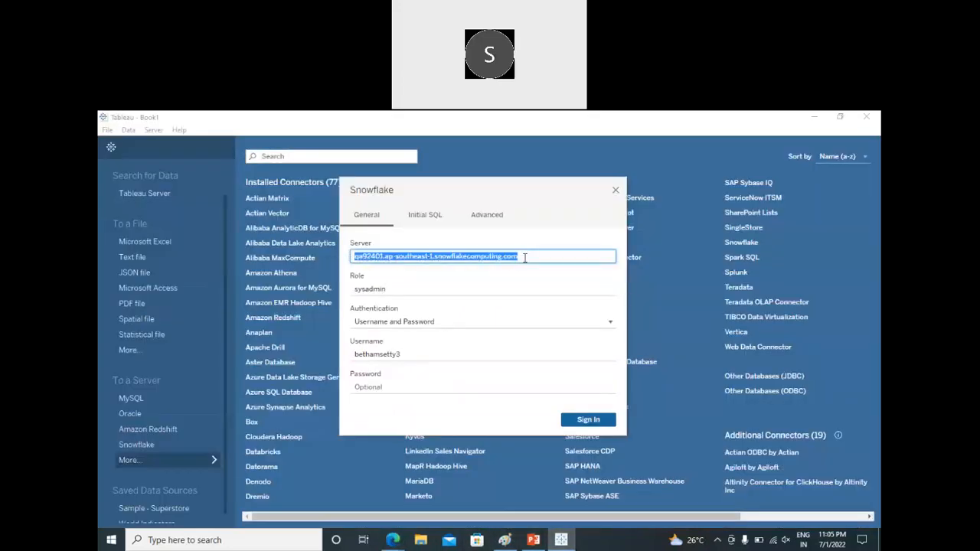
pyautogui.click(524, 257)
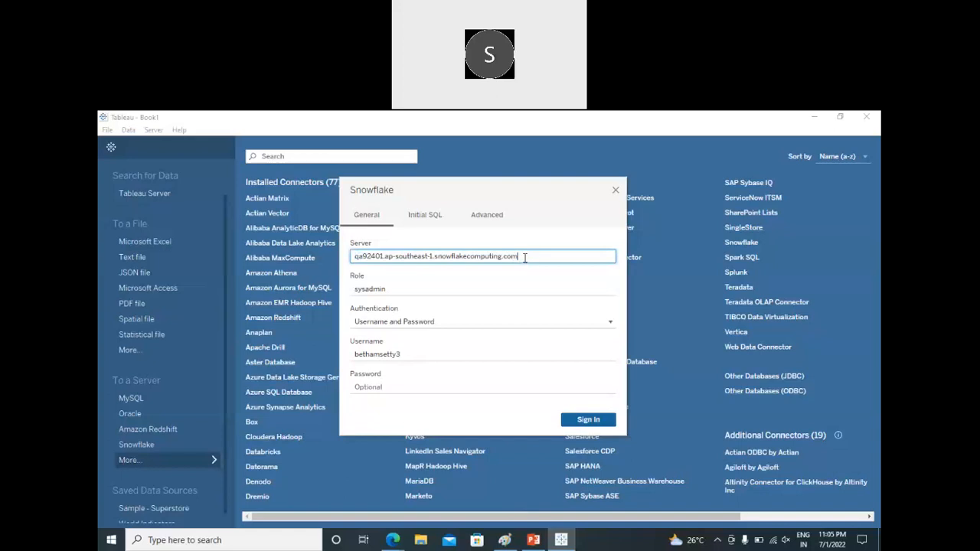
# Check the sysadmin role and choose Username and Password as the authentication method.
pyautogui.click(397, 289)
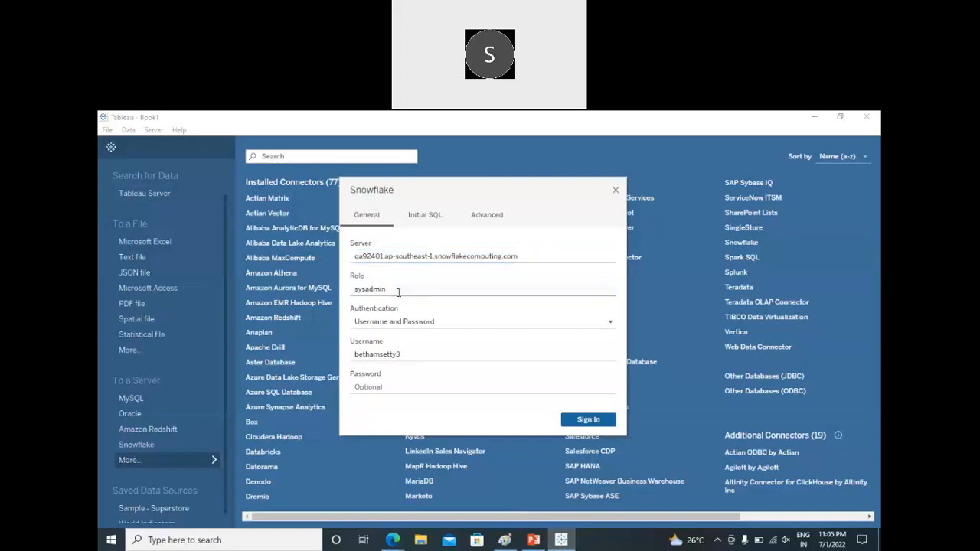
pyautogui.moveTo(395, 289); pyautogui.dragTo(352, 289)
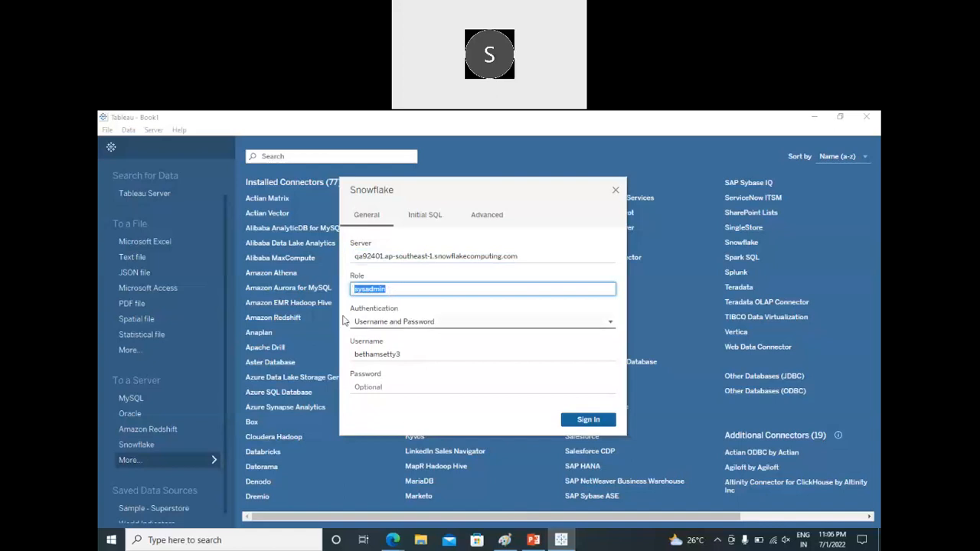
pyautogui.click(450, 324)
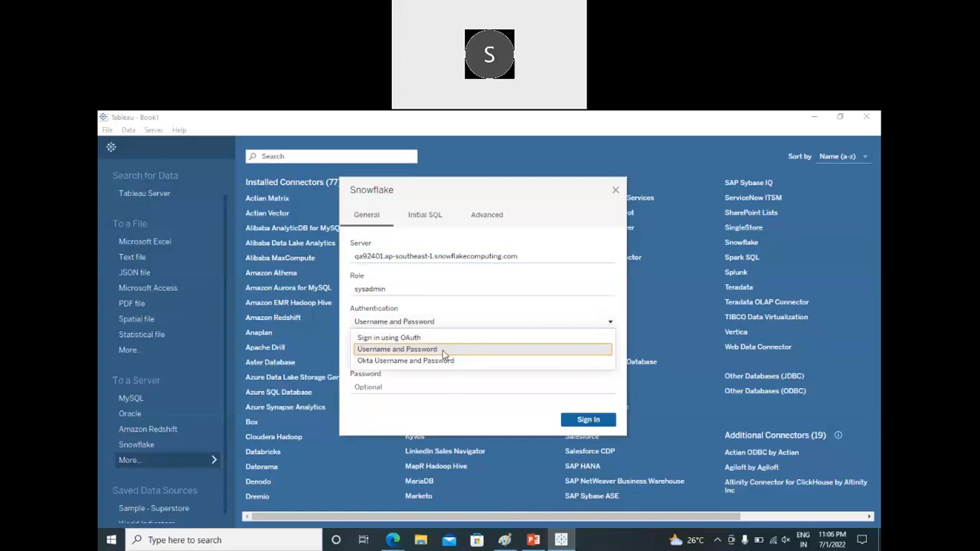
pyautogui.click(444, 350)
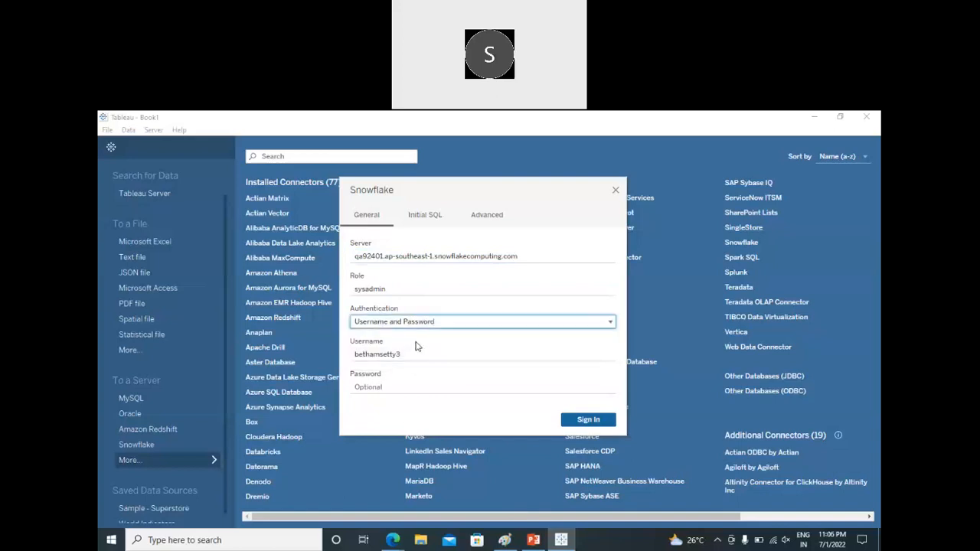
# Check the username, enter the account password and sign in to Snowflake.
pyautogui.doubleClick(382, 354)
pyautogui.click(367, 389)
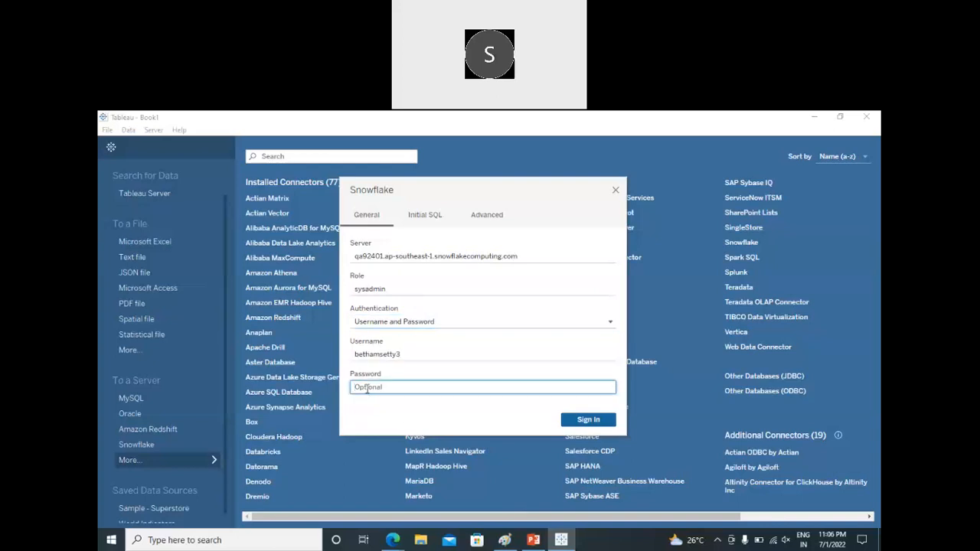
pyautogui.write('•')
pyautogui.click(586, 420)
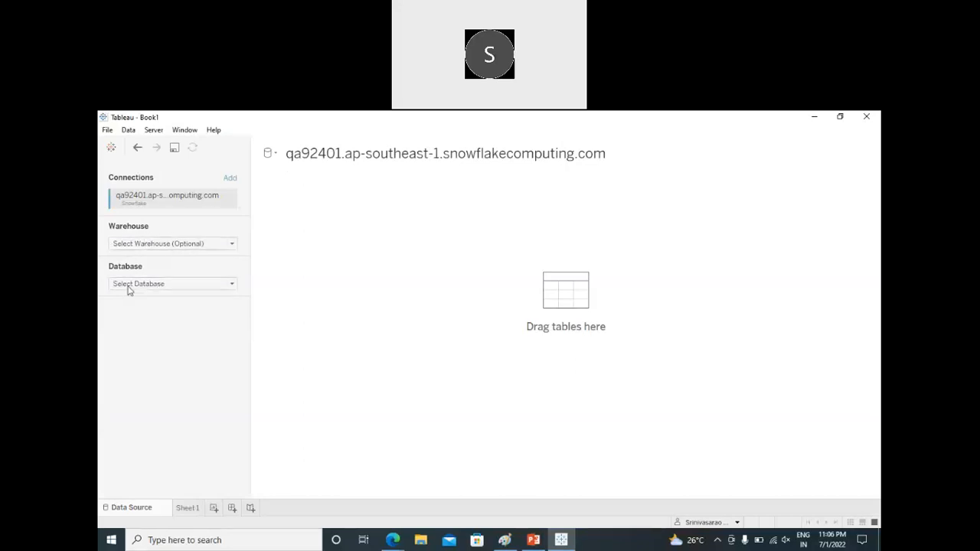
# Review the available Snowflake warehouses without choosing one.
pyautogui.click(230, 247)
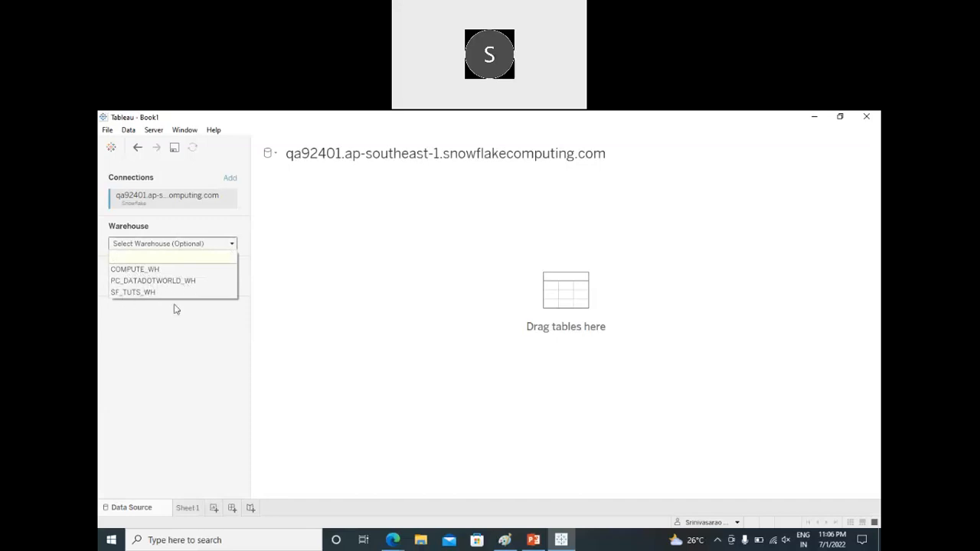
pyautogui.click(200, 323)
pyautogui.click(172, 247)
pyautogui.click(160, 327)
# Choose the BHU database and its BK schema for the Snowflake connection.
pyautogui.click(135, 284)
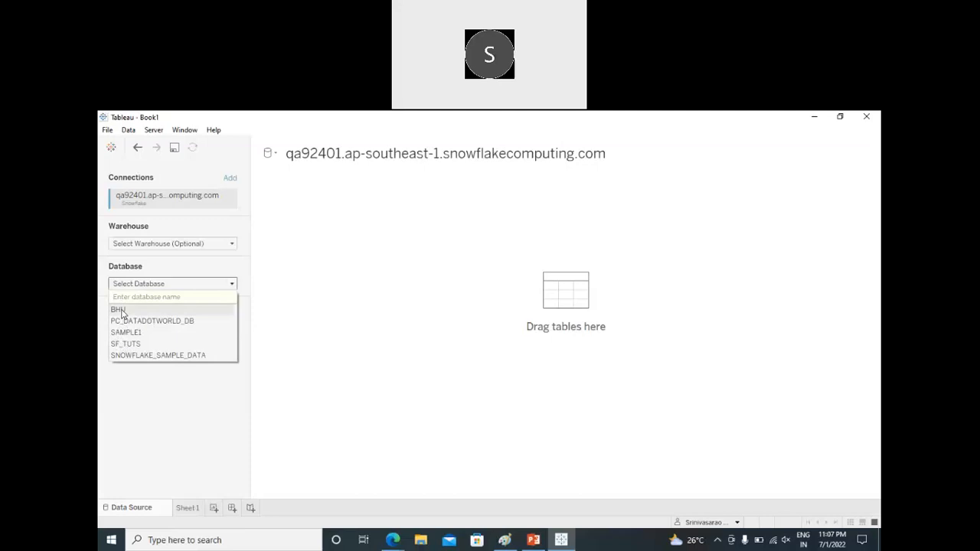
pyautogui.click(119, 310)
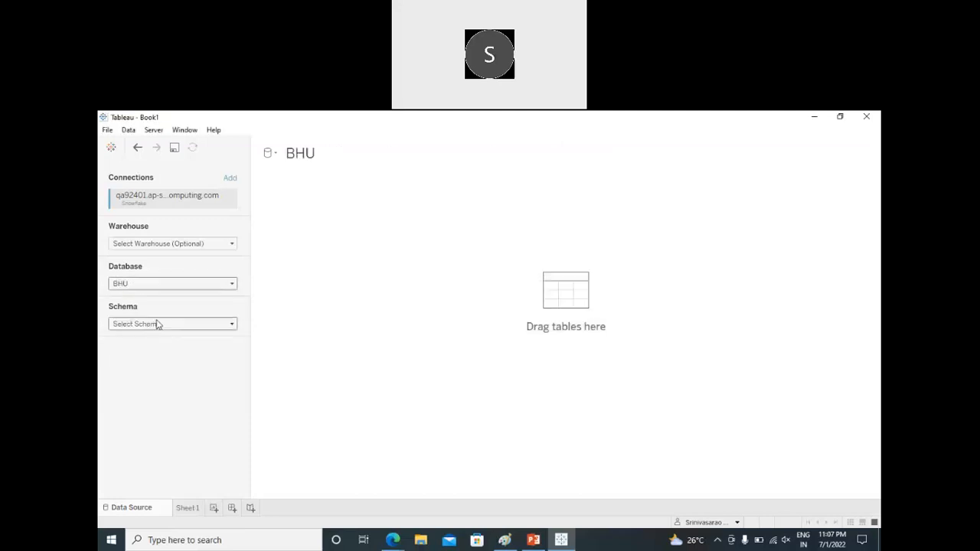
pyautogui.click(231, 327)
pyautogui.click(124, 349)
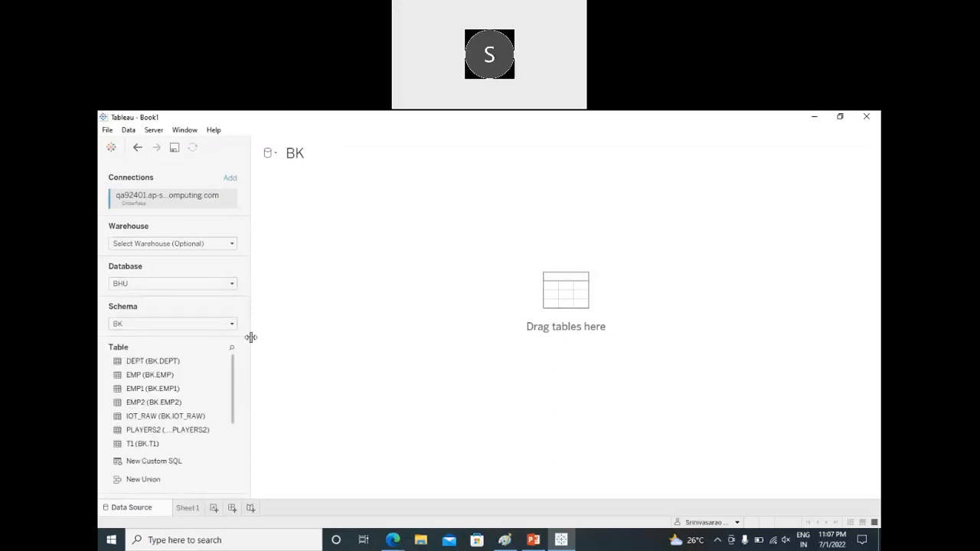
# Add the EMP table to the data source canvas and relate the DEPT table to it, enlarging the relationship details area.
pyautogui.moveTo(267, 340); pyautogui.dragTo(294, 343)
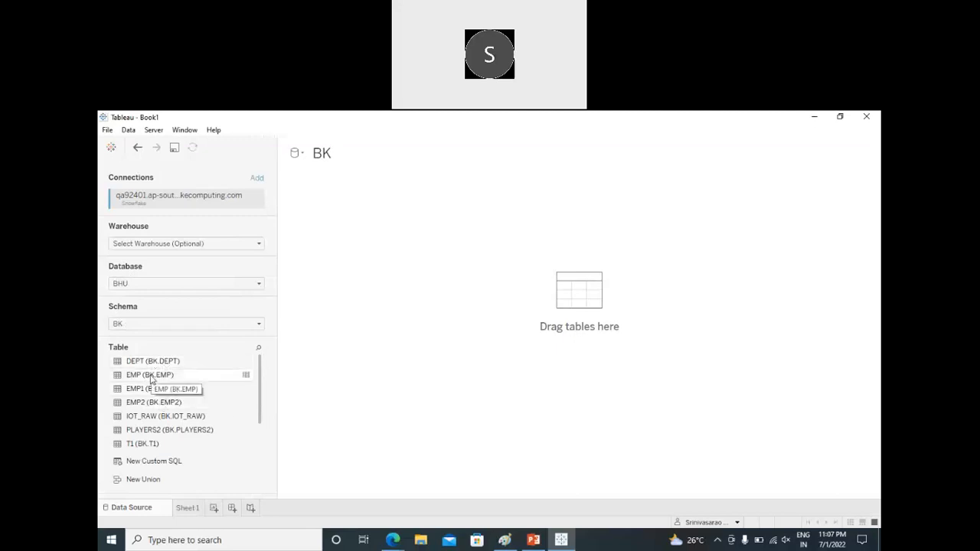
pyautogui.moveTo(151, 376); pyautogui.dragTo(370, 268)
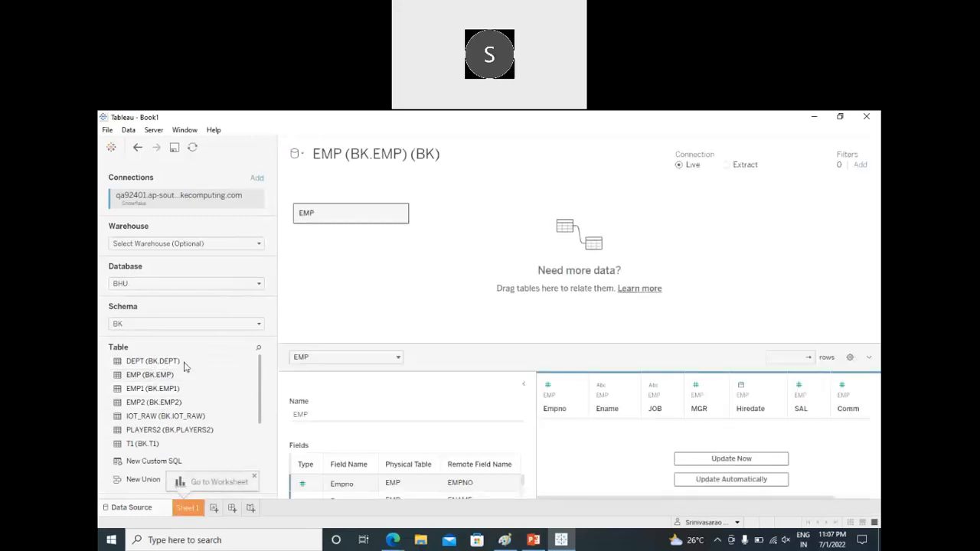
pyautogui.moveTo(185, 363); pyautogui.dragTo(467, 223)
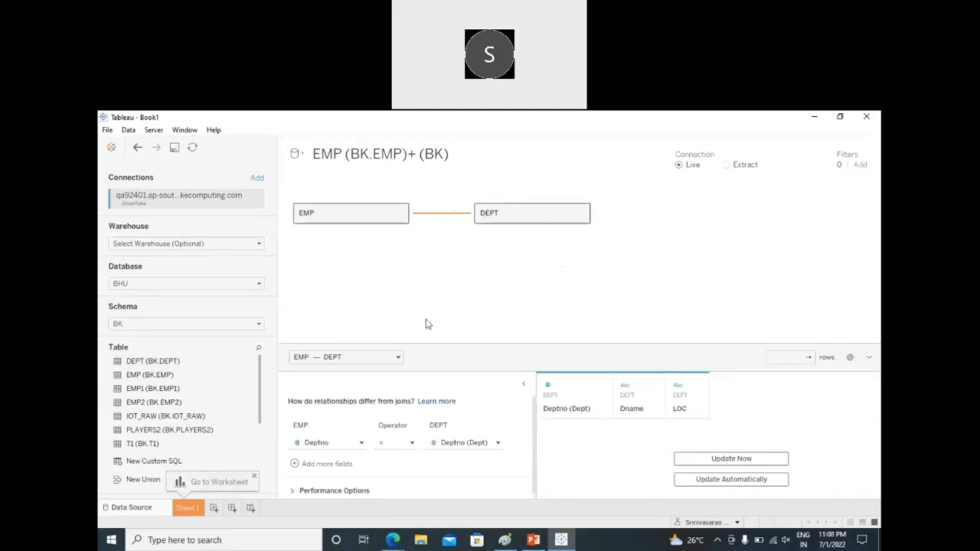
pyautogui.moveTo(435, 345); pyautogui.dragTo(444, 253)
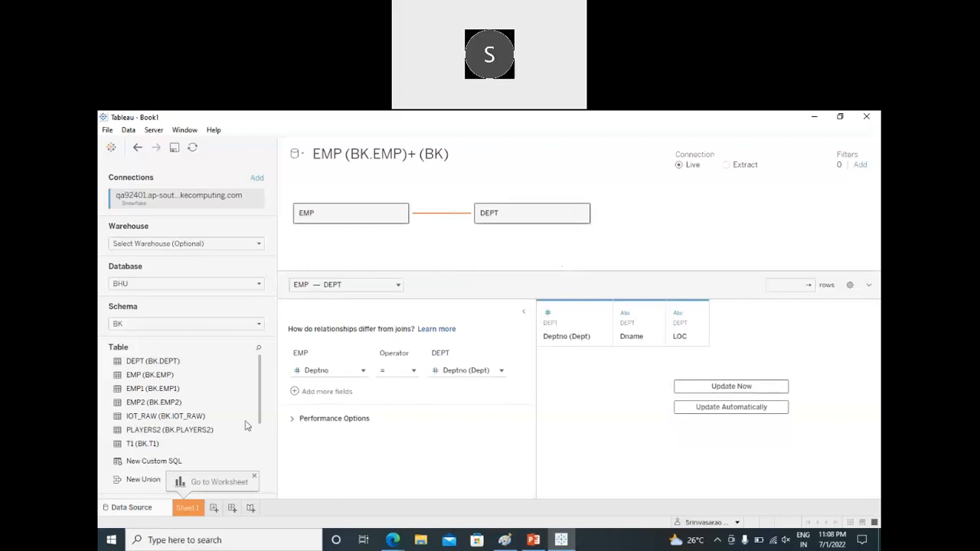
pyautogui.click(255, 476)
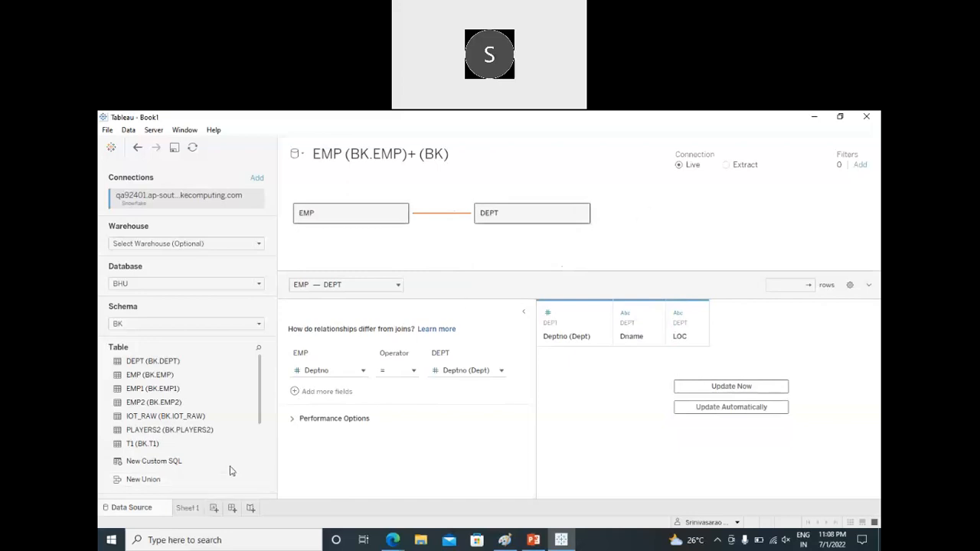
# On Sheet 1, build a bar chart with Ename on rows and the sum of SAL on columns, and show mark labels.
pyautogui.click(187, 507)
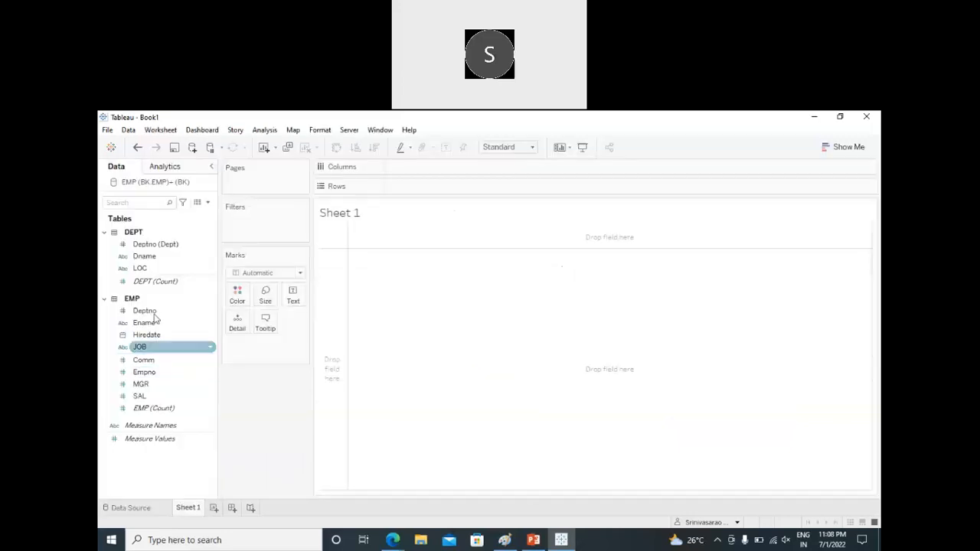
pyautogui.click(159, 281)
pyautogui.click(153, 346)
pyautogui.click(152, 323)
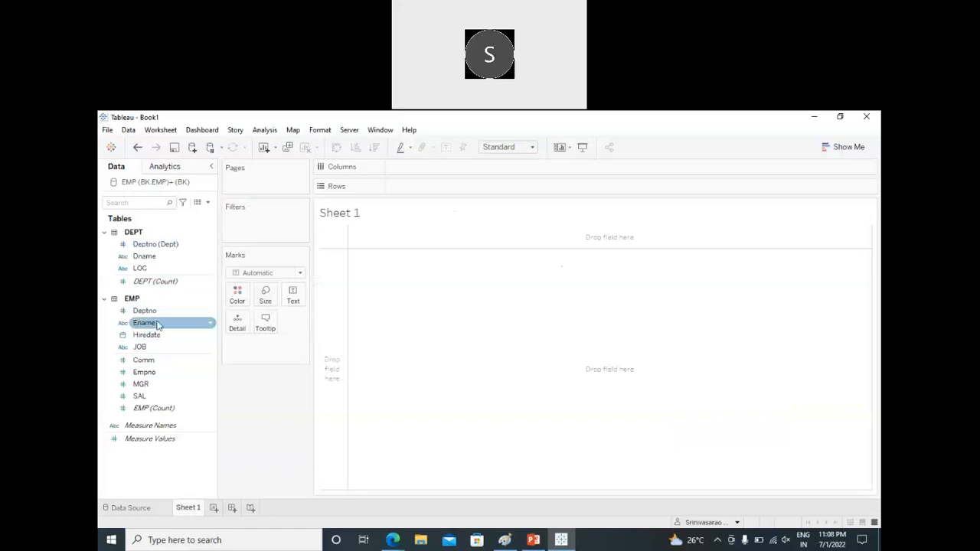
pyautogui.moveTo(158, 324); pyautogui.dragTo(228, 347)
pyautogui.moveTo(167, 373); pyautogui.dragTo(505, 267)
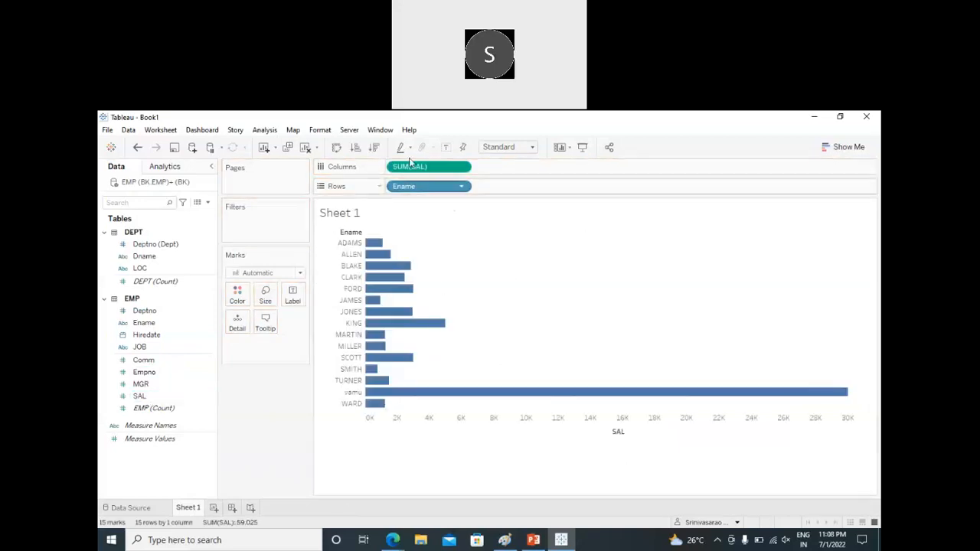
pyautogui.click(445, 147)
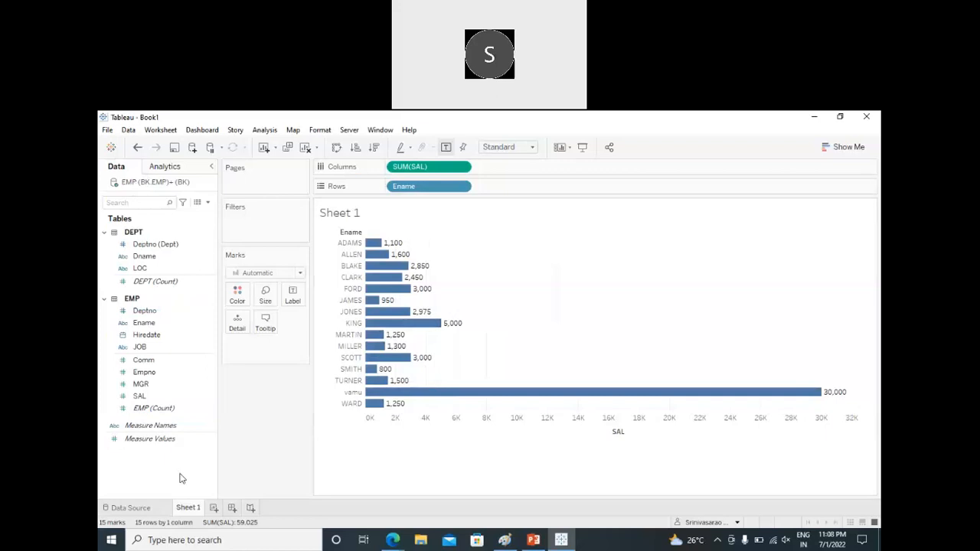
# Return to the data source page and look over the list of tables in the BK schema.
pyautogui.click(130, 507)
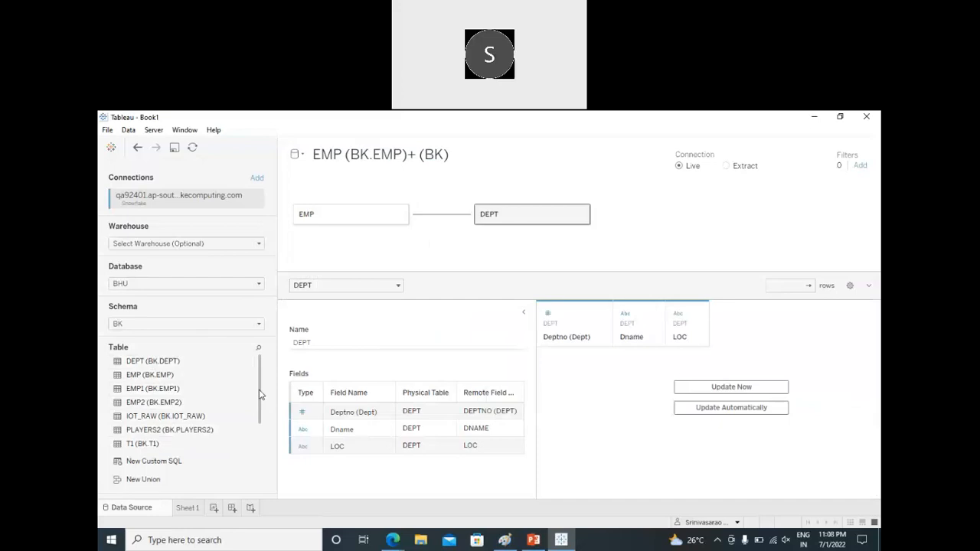
pyautogui.moveTo(259, 394); pyautogui.dragTo(261, 369)
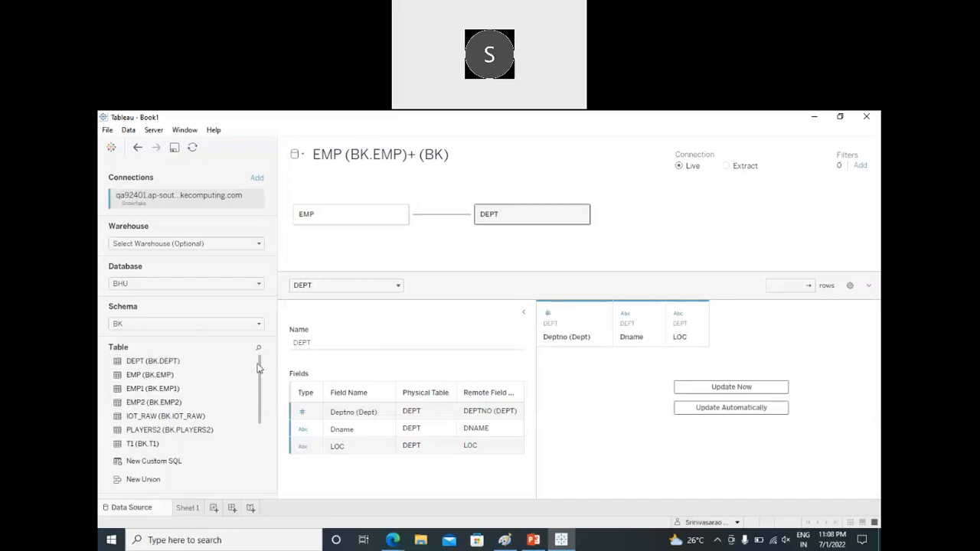